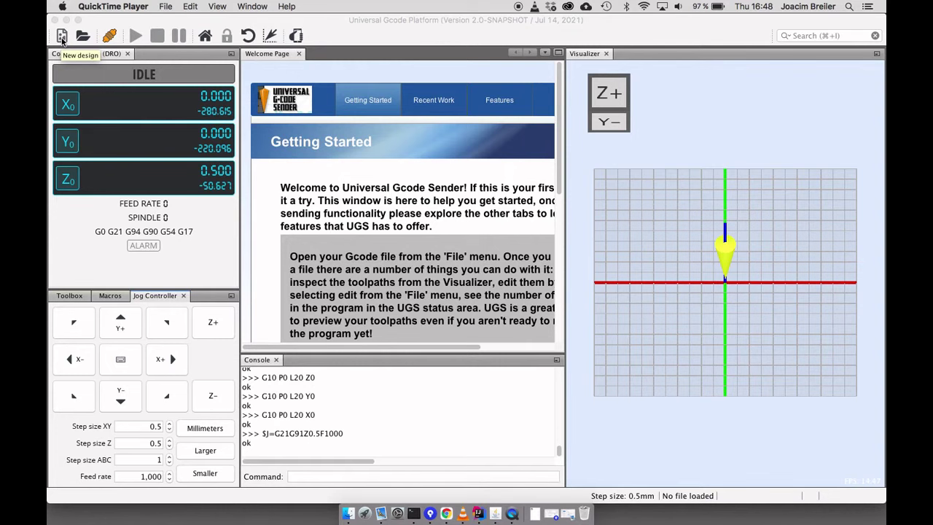
# Step: Create a new design and save it as 'Demo'
pyautogui.click(62, 41)
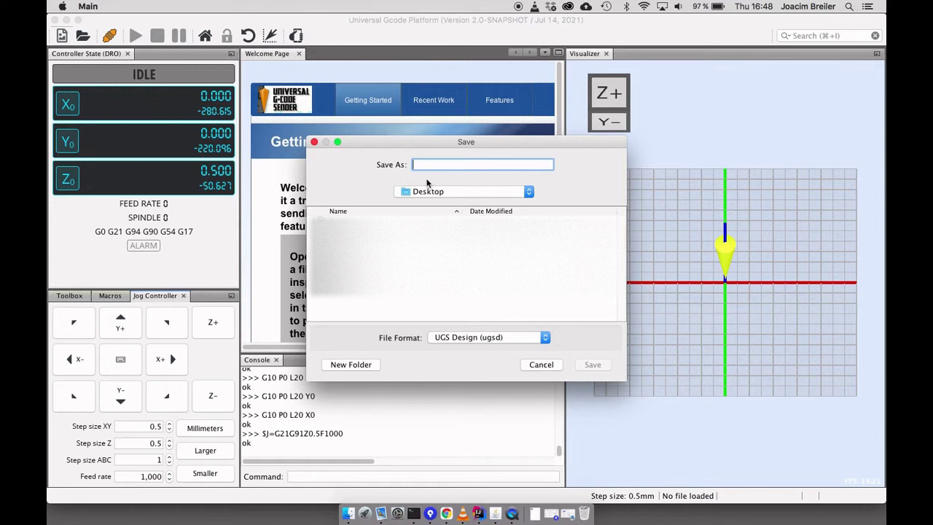
pyautogui.write('Demo')
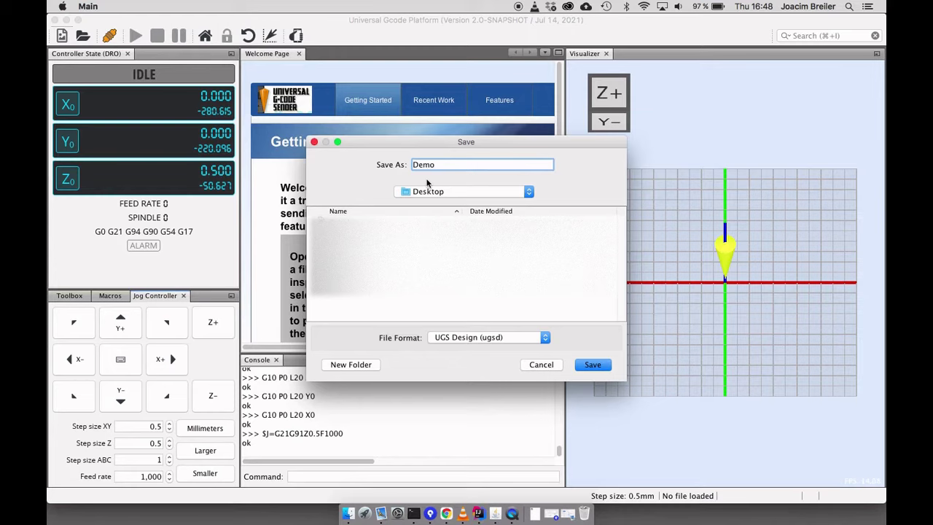
pyautogui.press('Return')
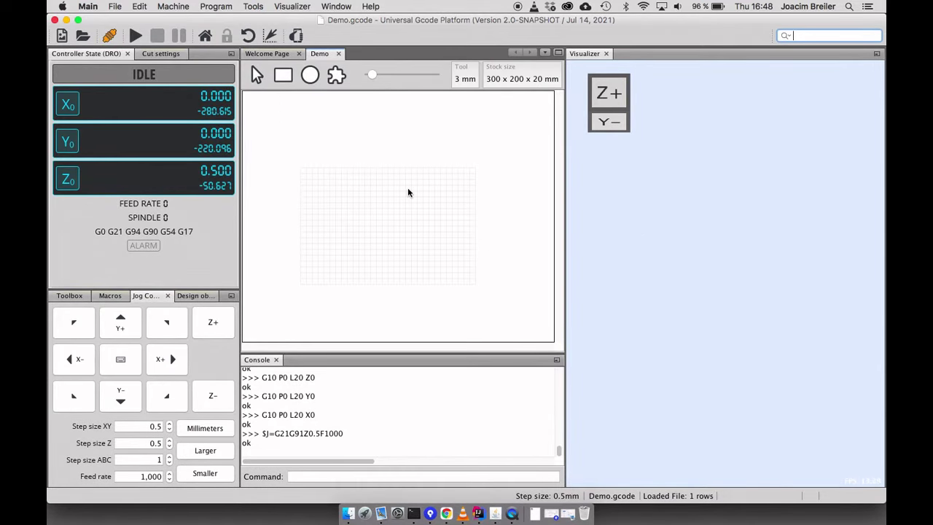
# Step: Draw a lower-left rectangle and an ellipse above the grid's right side, then reselect the rectangle
pyautogui.click(283, 74)
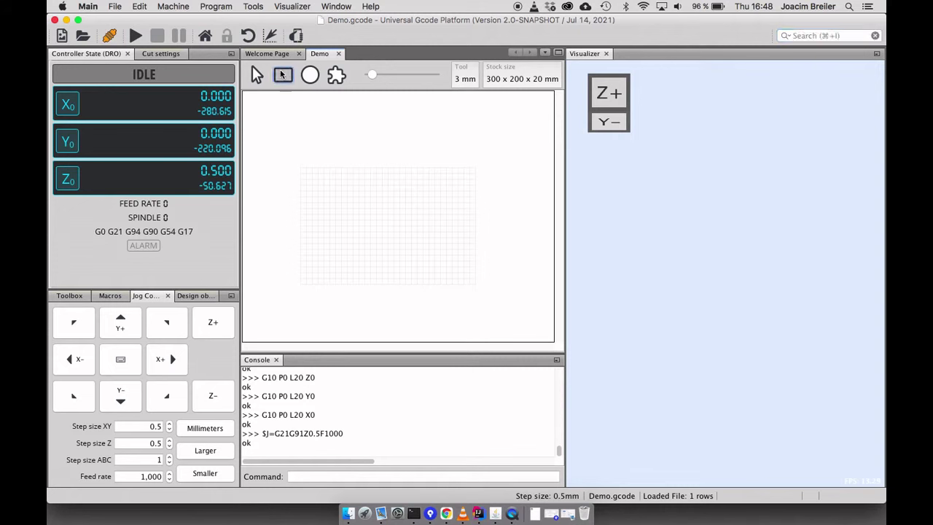
pyautogui.moveTo(332, 257); pyautogui.dragTo(371, 211)
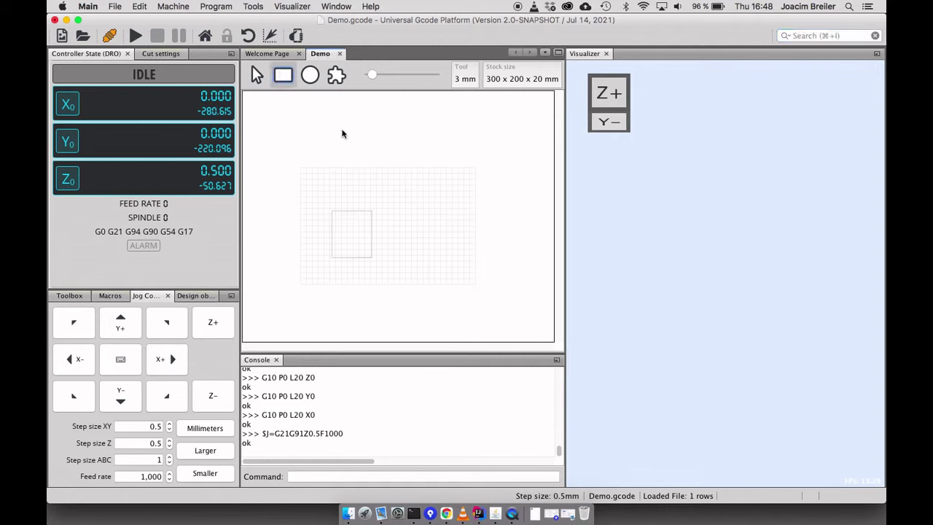
pyautogui.click(310, 75)
pyautogui.moveTo(401, 183); pyautogui.dragTo(480, 145)
pyautogui.press('Escape')
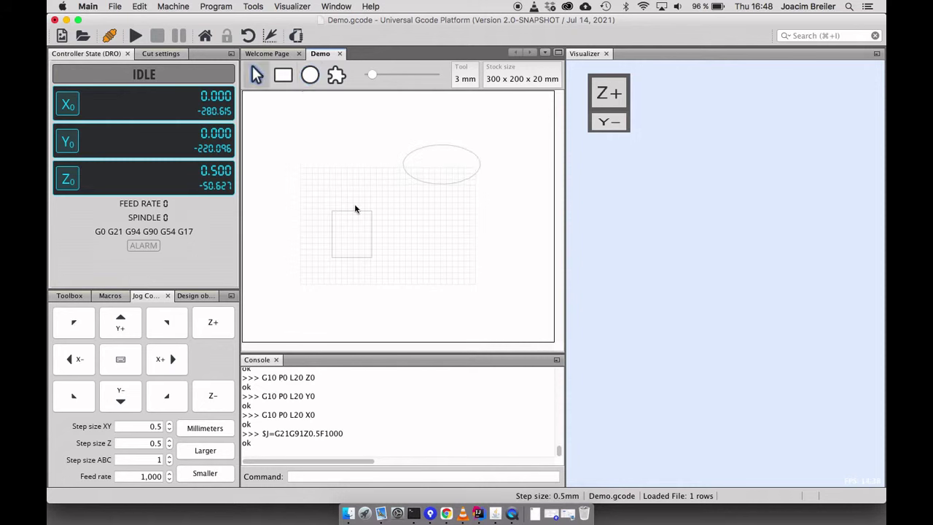
pyautogui.click(366, 238)
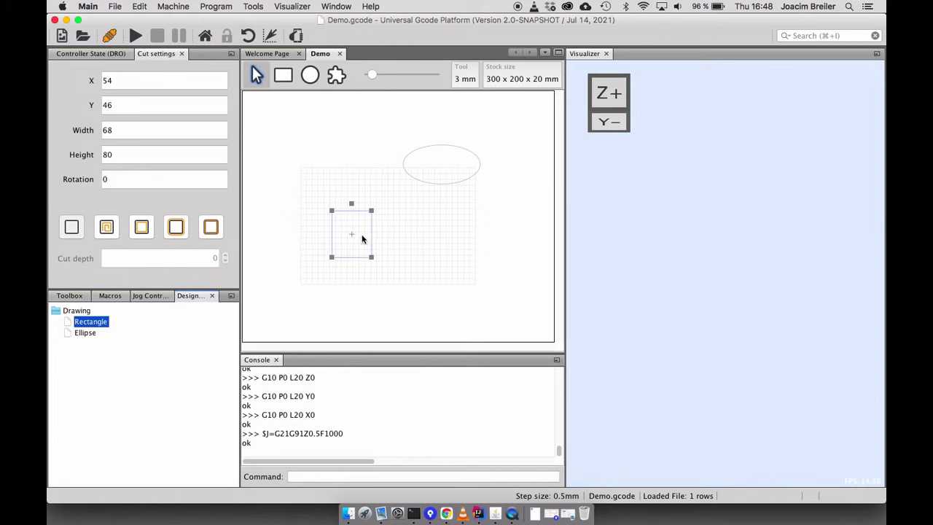
# Step: Move the rectangle to X 0 and rotate it 54 degrees
pyautogui.click(113, 81)
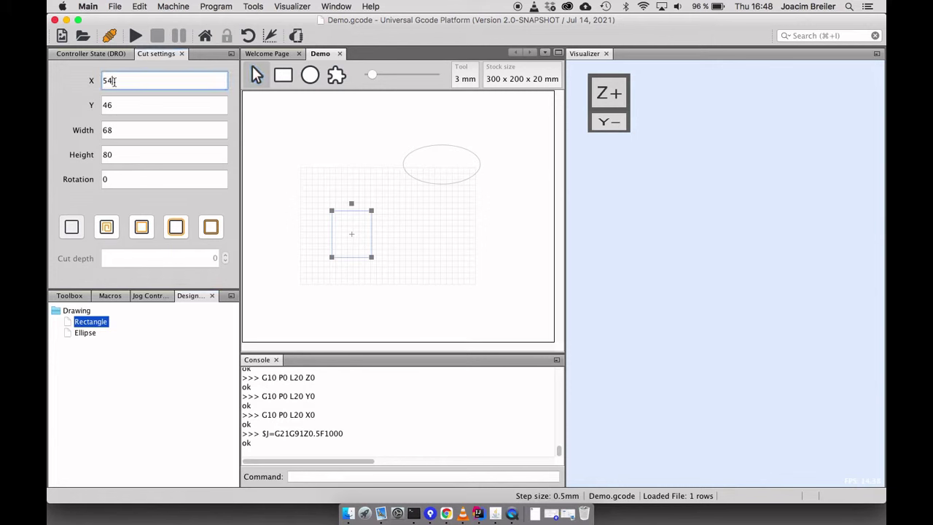
pyautogui.press('BackSpace')
pyautogui.press('BackSpace')
pyautogui.write('0')
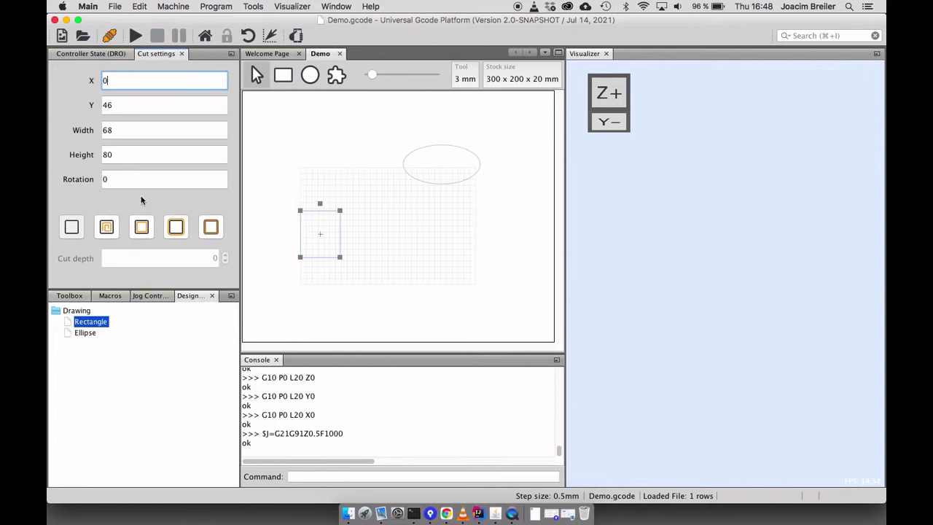
pyautogui.click(126, 184)
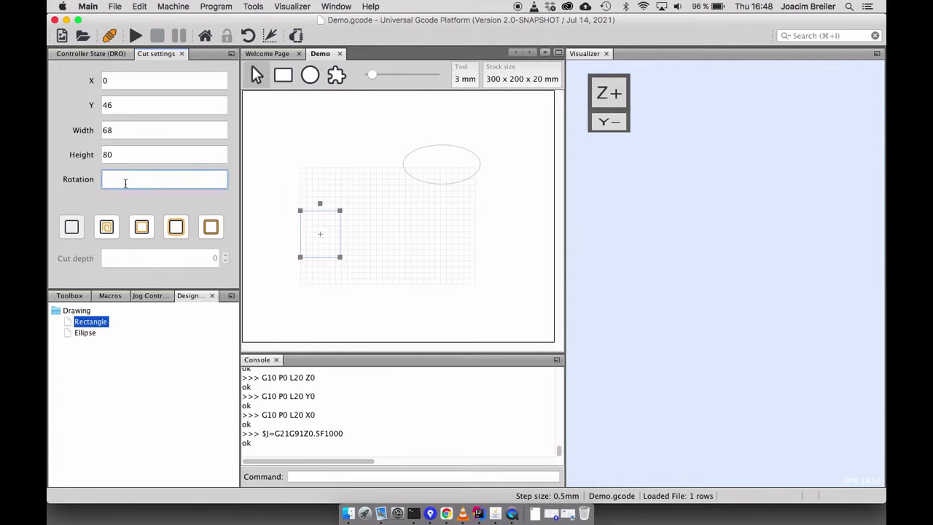
pyautogui.write('54')
pyautogui.click(429, 305)
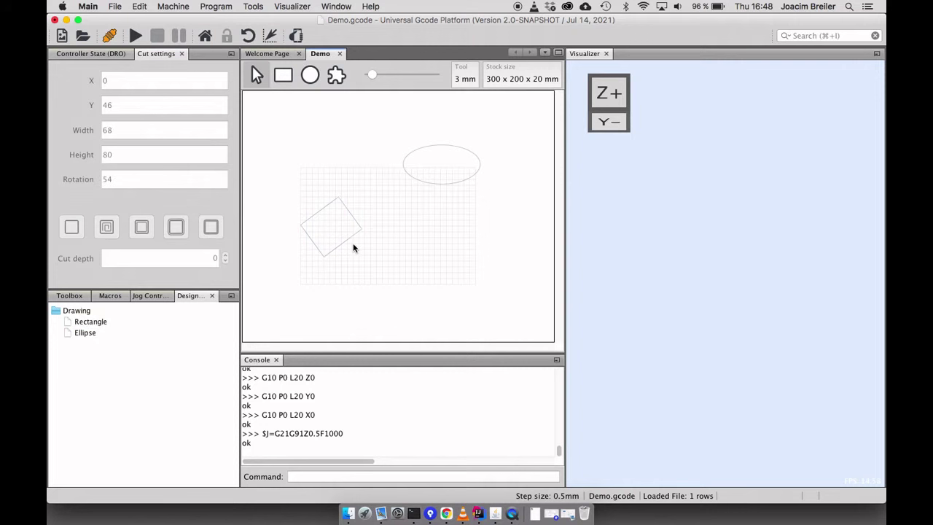
pyautogui.click(336, 226)
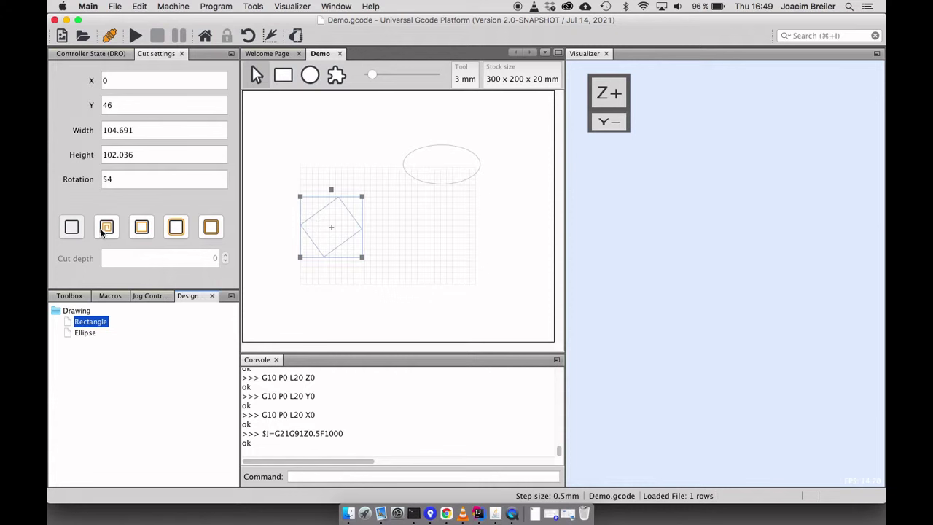
# Step: Make the rectangle a pocket cut 1 mm deep and tilt the preview to see its toolpath
pyautogui.click(106, 230)
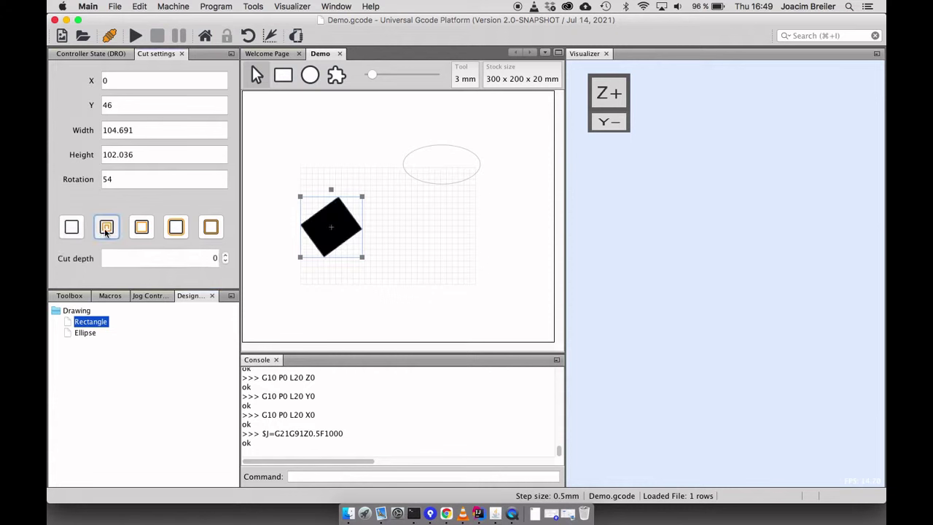
pyautogui.click(225, 257)
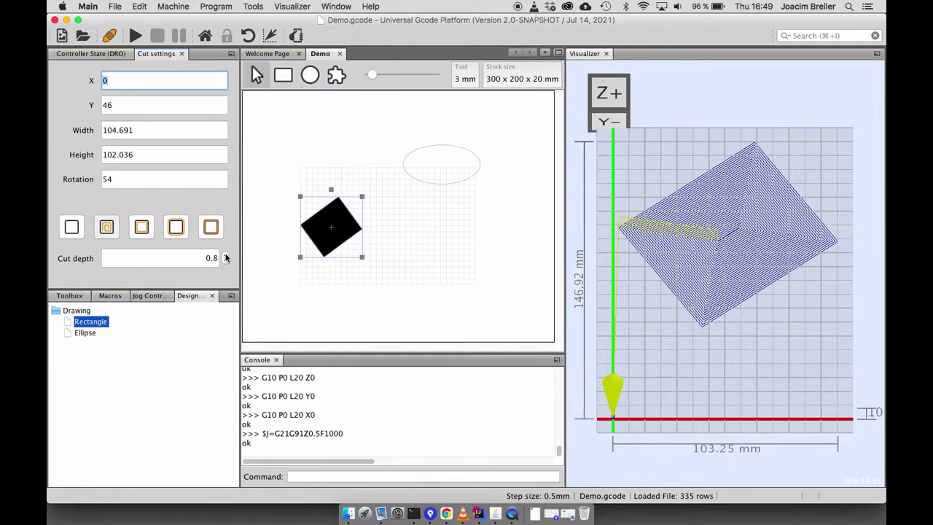
pyautogui.click(226, 255)
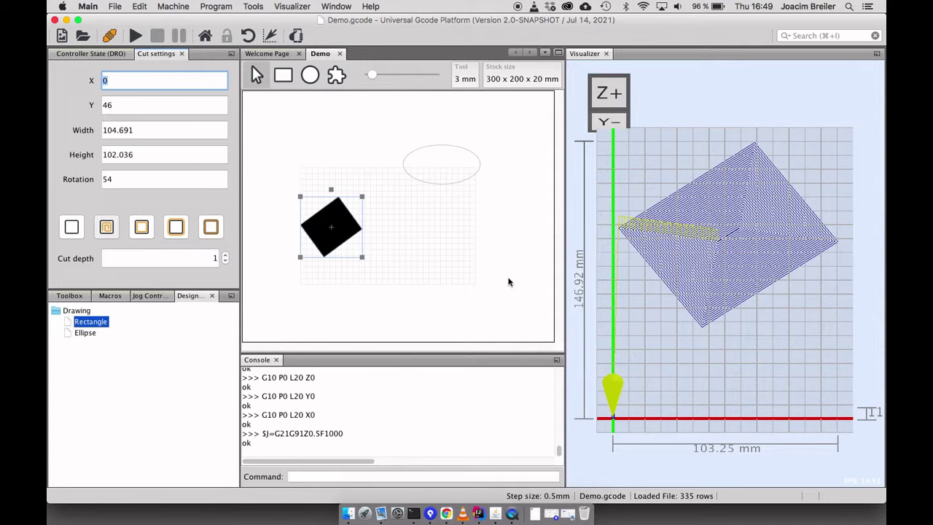
pyautogui.moveTo(715, 308)
pyautogui.mouseDown()
pyautogui.moveTo(700, 283)
pyautogui.moveTo(717, 302)
pyautogui.moveTo(671, 301)
pyautogui.moveTo(710, 315)
pyautogui.mouseUp()
# Step: Select the ellipse and set it to cut outside its outline
pyautogui.click(408, 258)
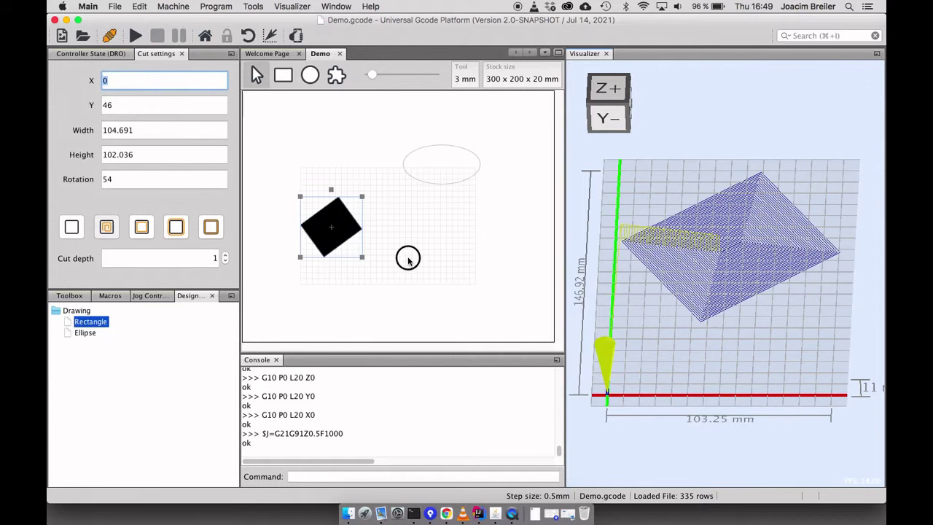
pyautogui.click(433, 181)
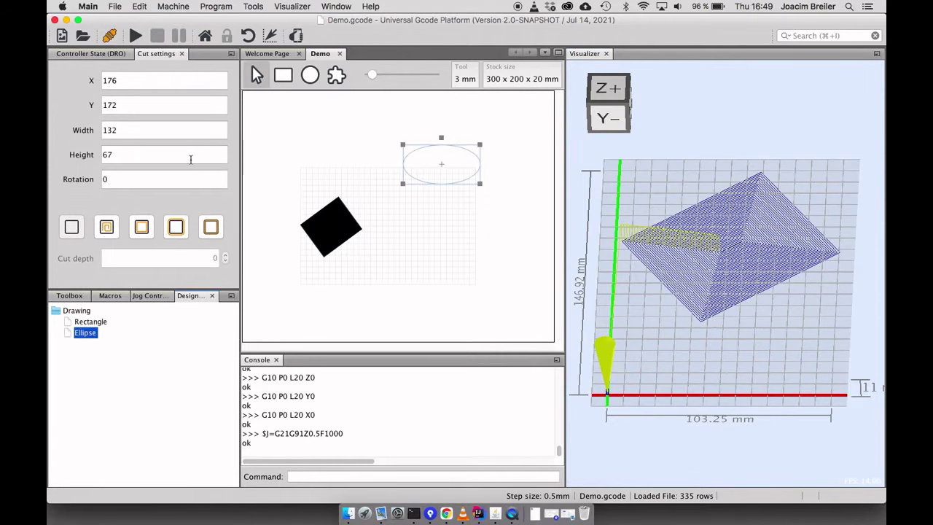
pyautogui.click(210, 228)
pyautogui.click(177, 229)
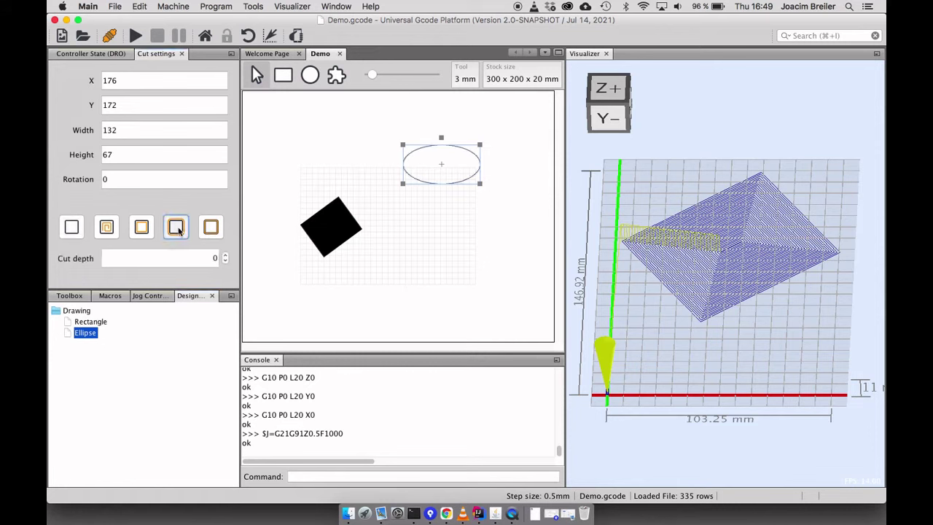
# Step: Raise the ellipse's cut depth to 1 and tilt the preview to show both toolpaths
pyautogui.click(226, 255)
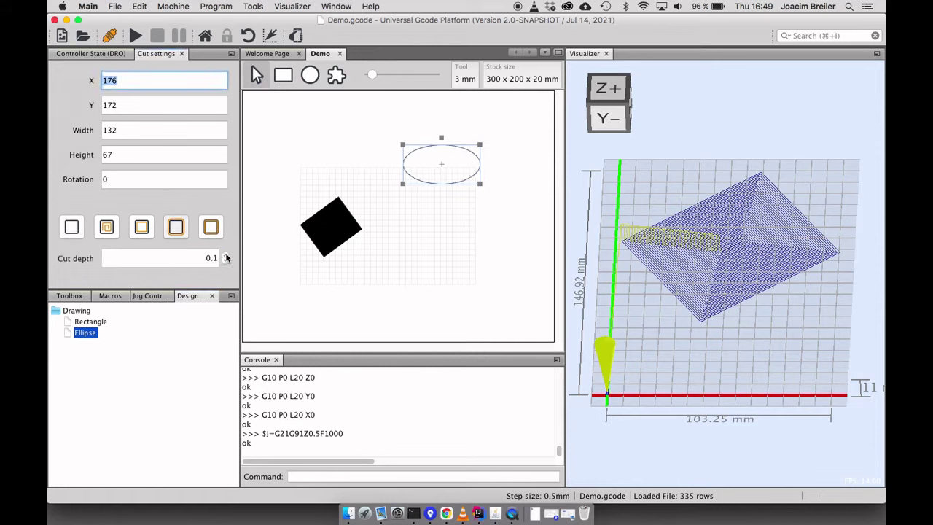
pyautogui.click(226, 255)
pyautogui.click(226, 255)
pyautogui.click(226, 255)
pyautogui.click(226, 255)
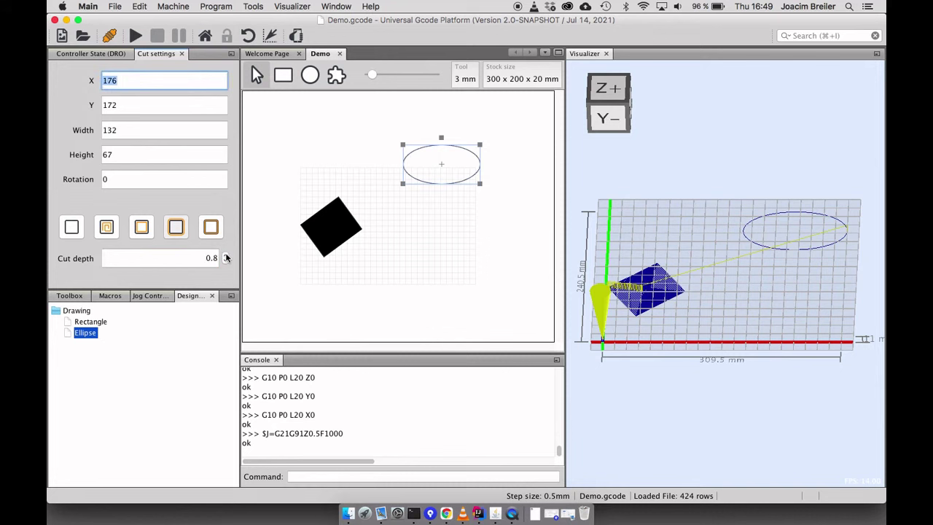
pyautogui.click(226, 255)
pyautogui.click(227, 255)
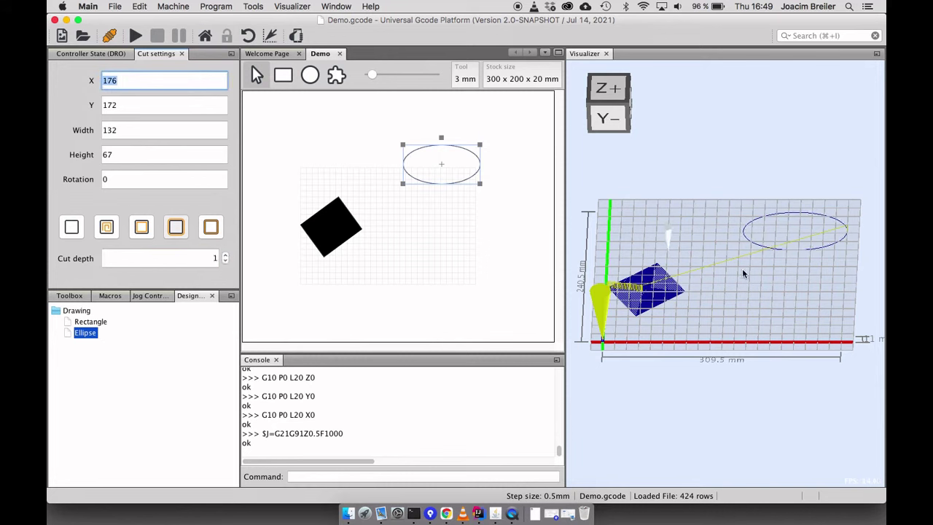
pyautogui.moveTo(744, 275); pyautogui.dragTo(711, 262)
pyautogui.click(469, 223)
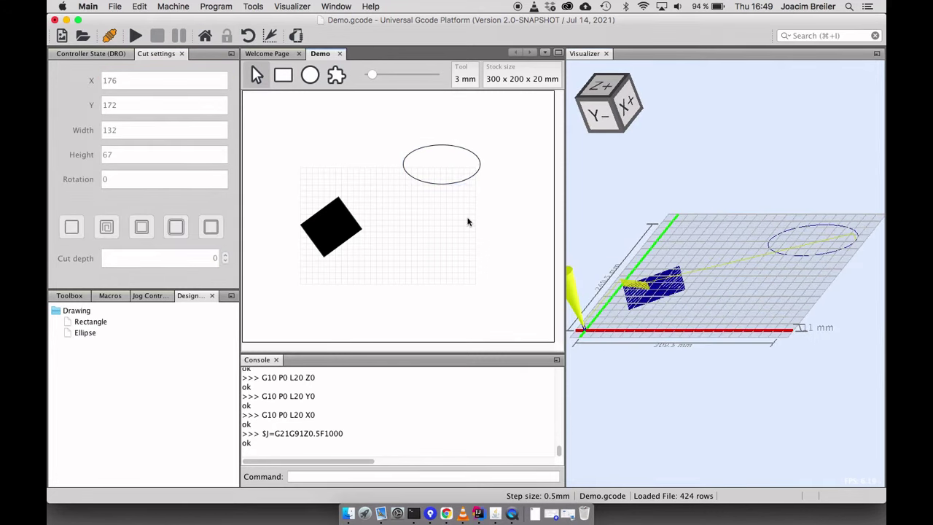
# Step: Review the bit's feed, plunge, depth-per-pass and step-over values without changing them
pyautogui.click(455, 181)
pyautogui.click(450, 118)
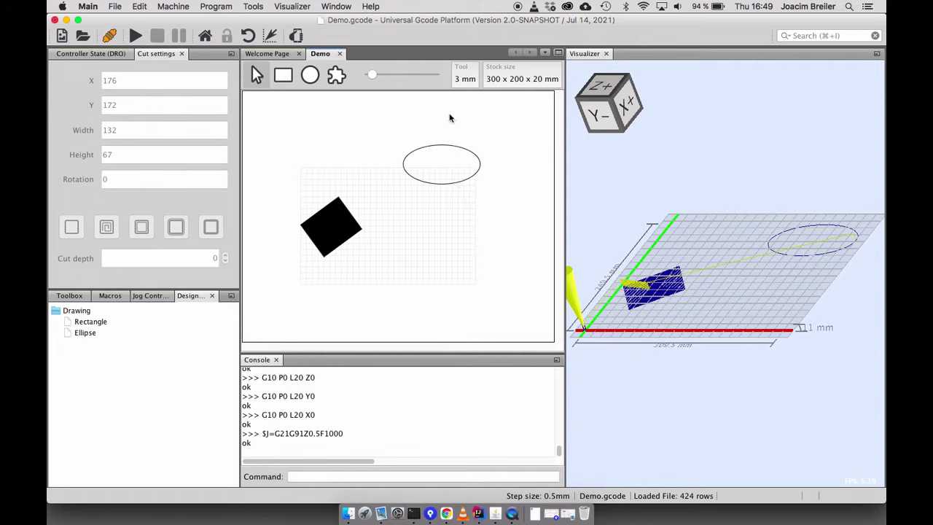
pyautogui.click(461, 79)
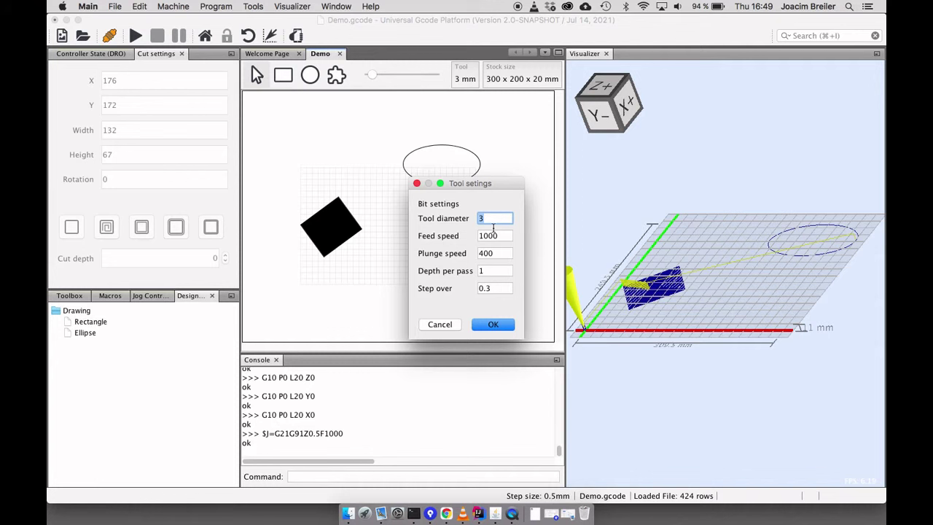
pyautogui.click(493, 236)
pyautogui.click(488, 252)
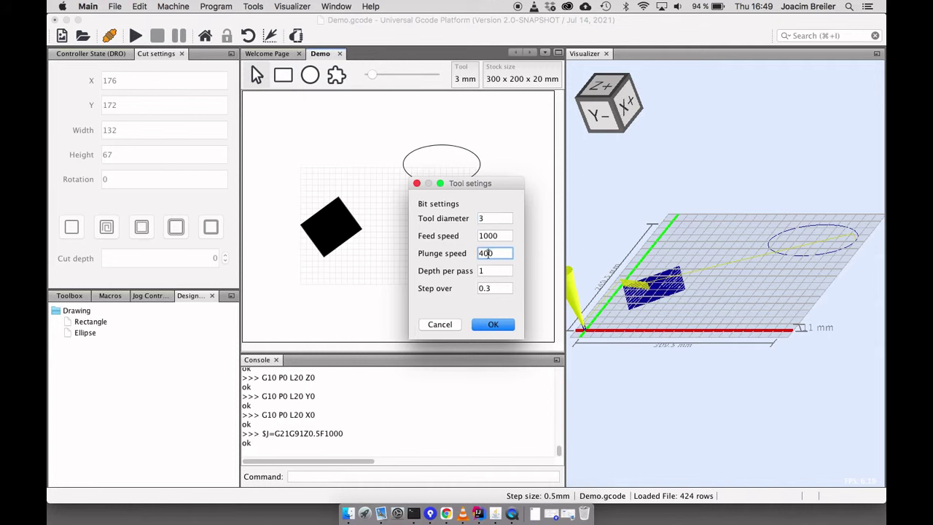
pyautogui.click(490, 235)
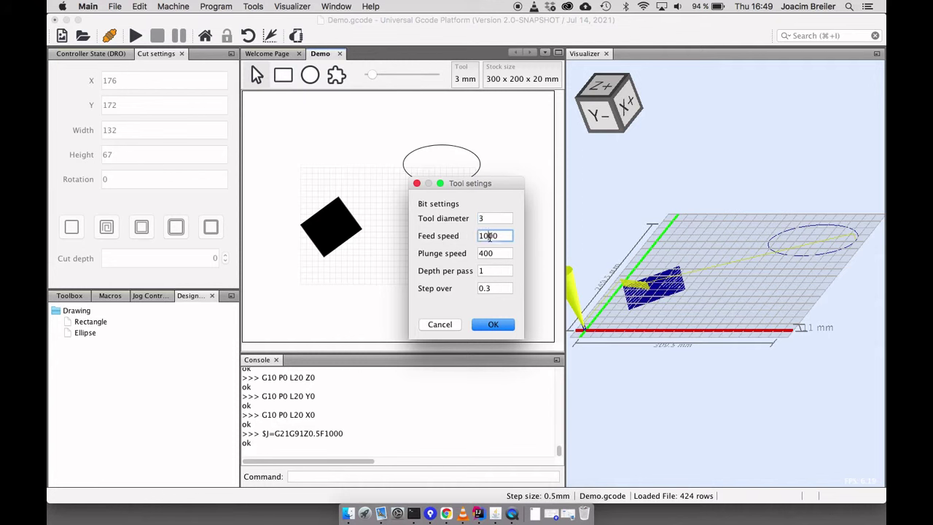
pyautogui.click(487, 270)
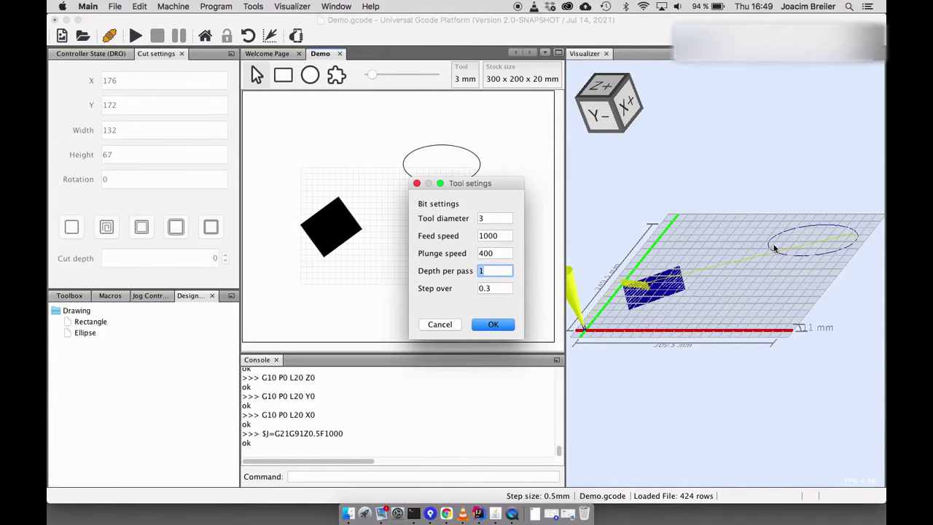
pyautogui.click(491, 289)
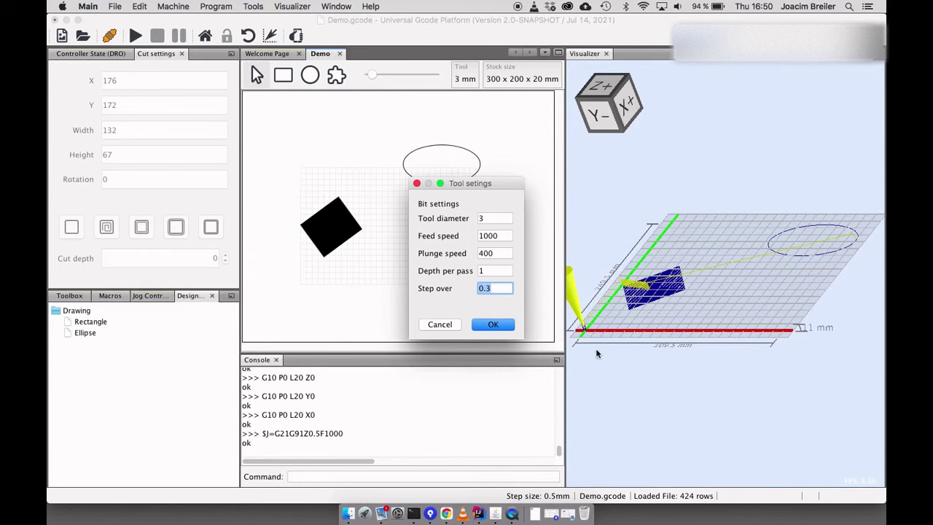
pyautogui.click(432, 325)
# Step: View the toolpath from above and set the bit's step over to 0.9
pyautogui.press('t')
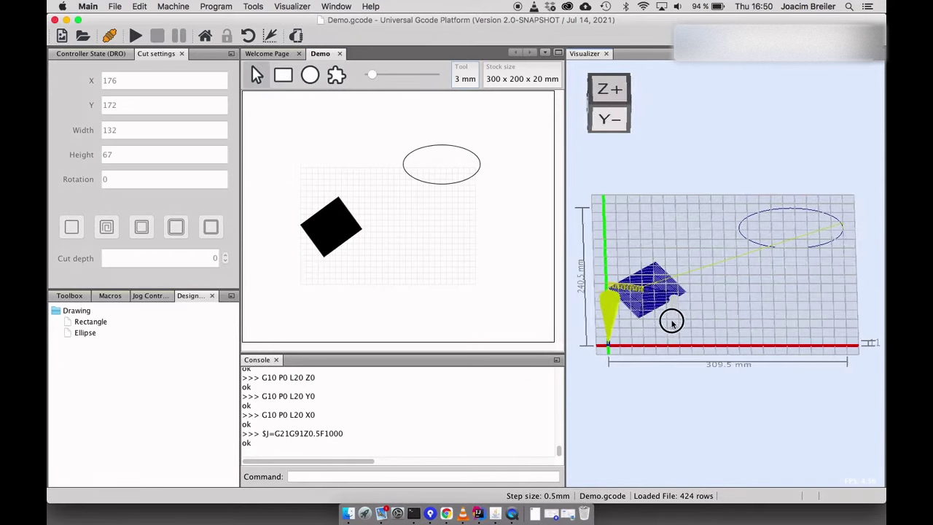
pyautogui.scroll(5, 636, 307)
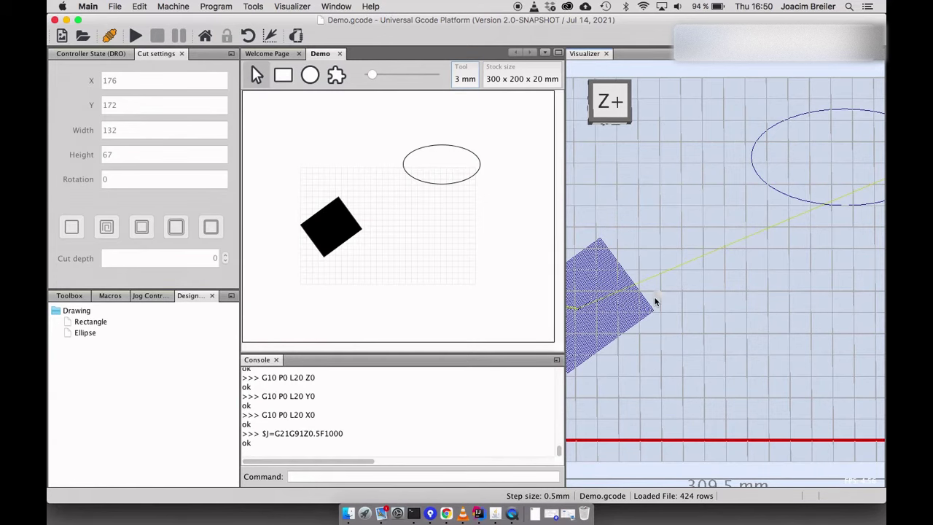
pyautogui.moveTo(675, 310); pyautogui.dragTo(805, 274, button='middle')
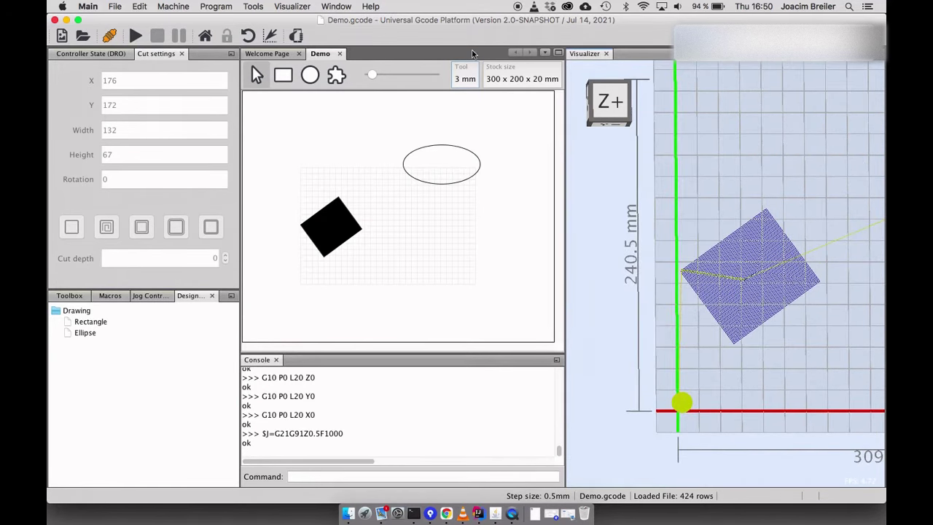
pyautogui.click(466, 73)
pyautogui.click(494, 289)
pyautogui.press('BackSpace')
pyautogui.write('9')
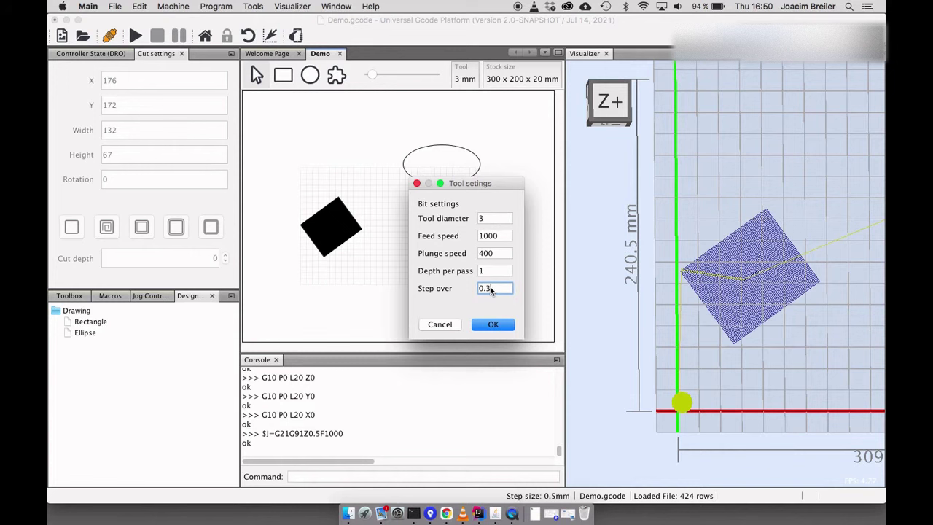
pyautogui.click(488, 324)
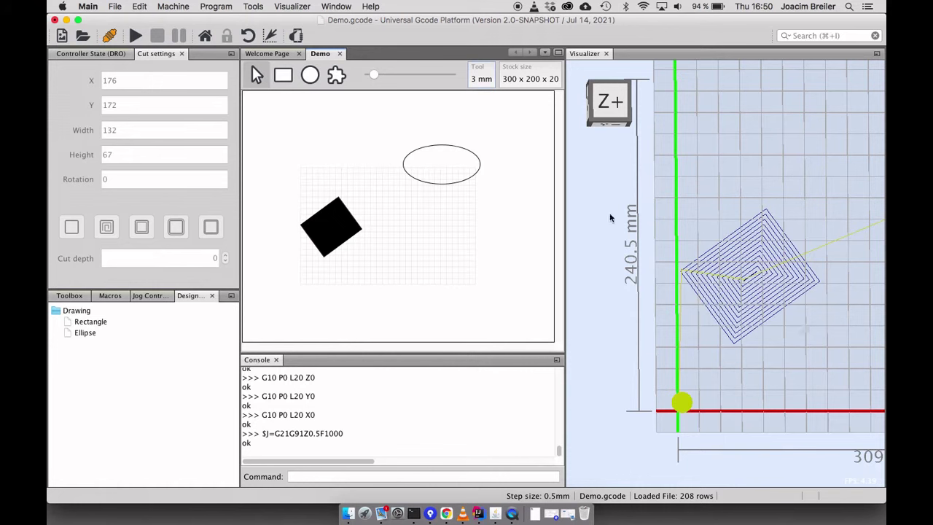
# Step: Lower the bit's step over to 0.4
pyautogui.click(480, 78)
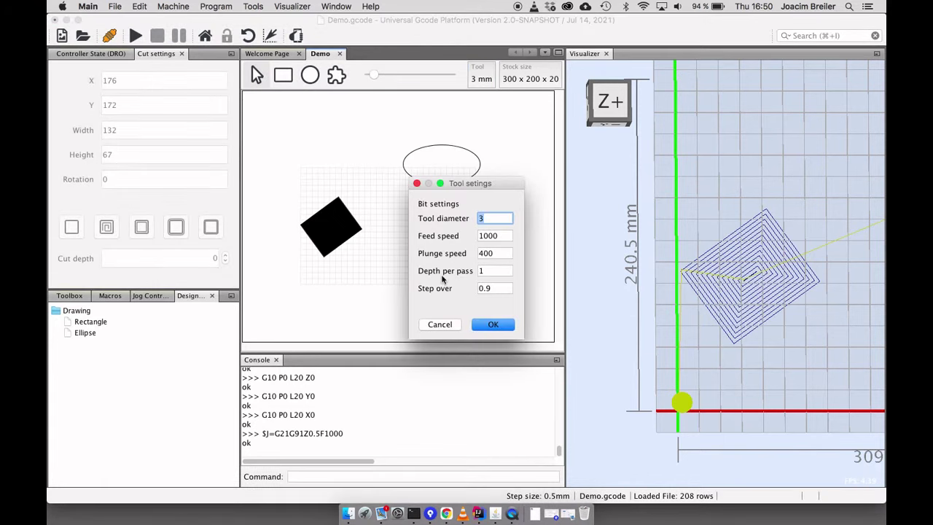
pyautogui.click(501, 287)
pyautogui.press('BackSpace')
pyautogui.write('4')
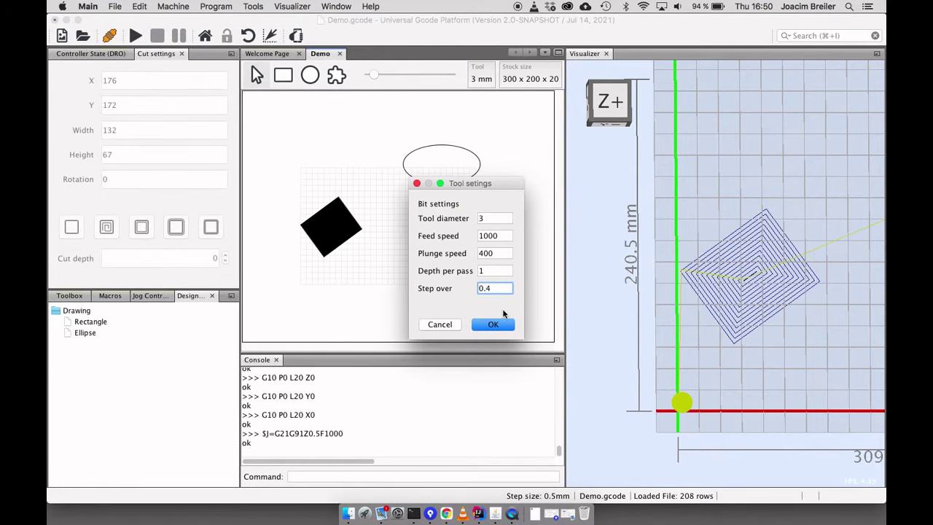
pyautogui.click(501, 321)
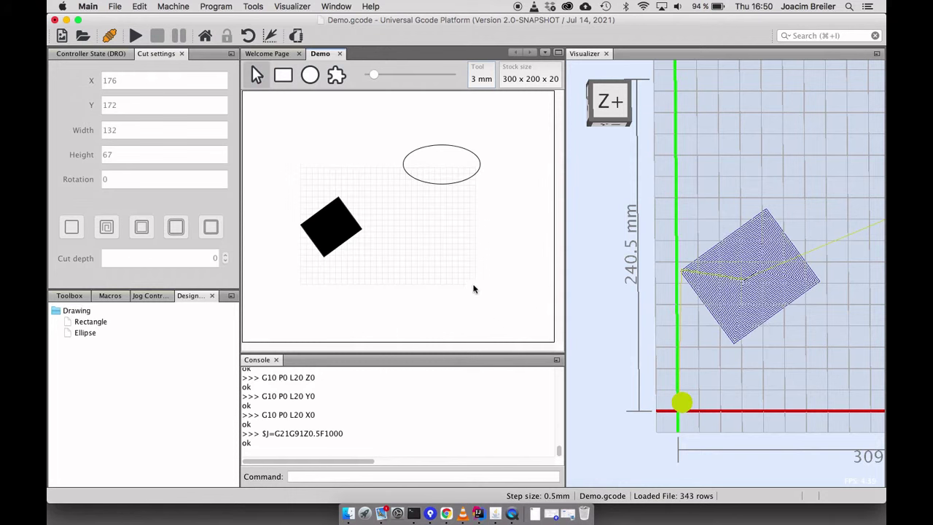
# Step: Delete the ellipse and select the rotated square for removal
pyautogui.click(448, 150)
pyautogui.click(326, 225)
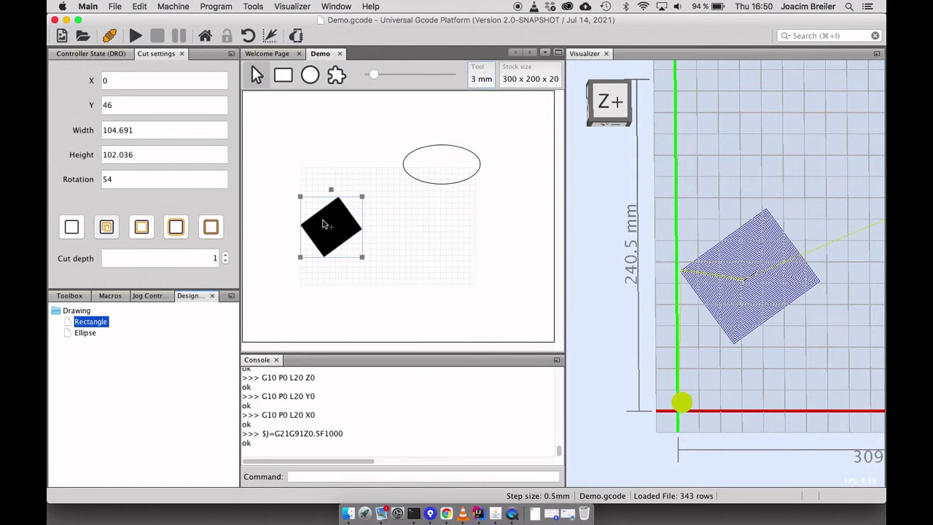
pyautogui.click(460, 175)
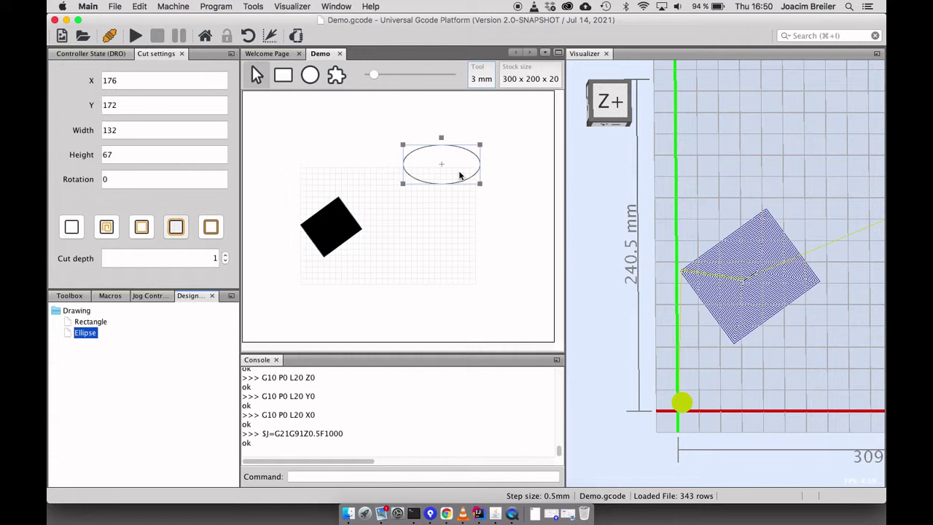
pyautogui.press('Delete')
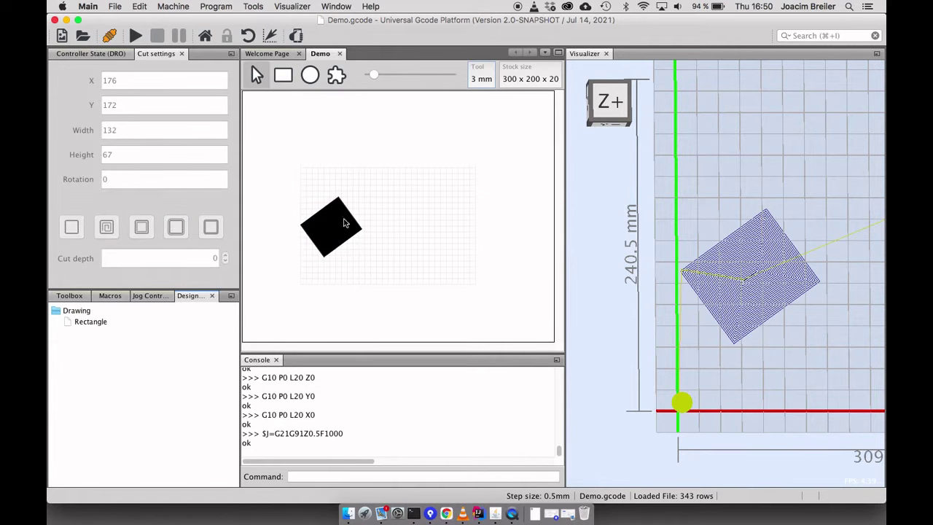
pyautogui.click(329, 226)
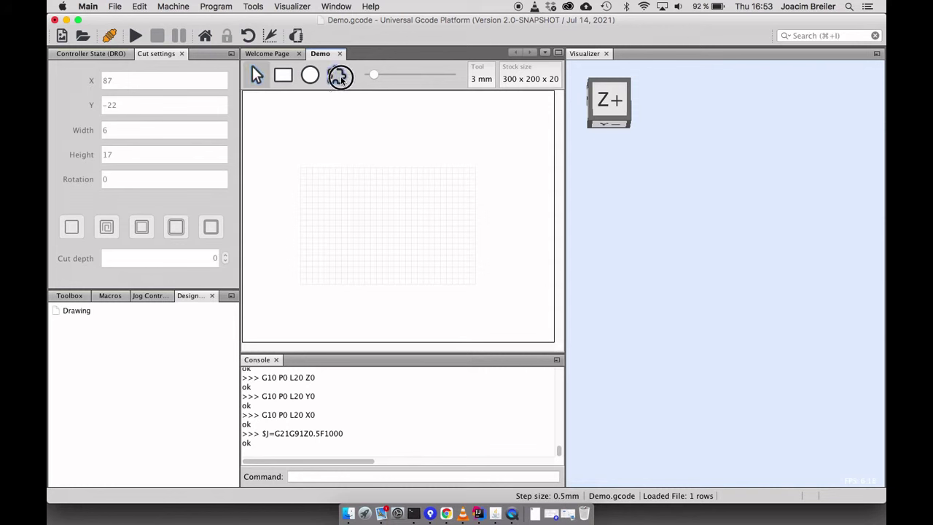
# Step: Import github.svg from Downloads and make the GitHub logo a pocket cut
pyautogui.click(338, 77)
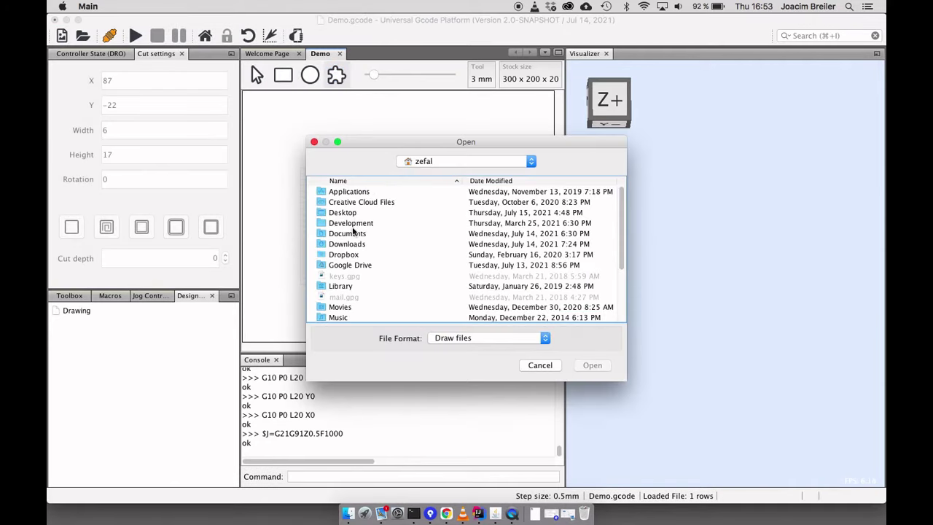
pyautogui.doubleClick(347, 244)
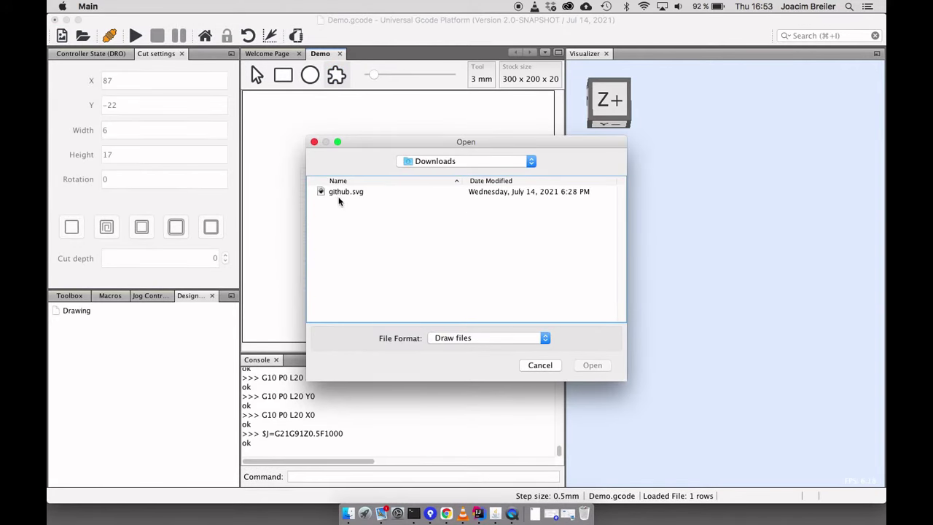
pyautogui.doubleClick(342, 192)
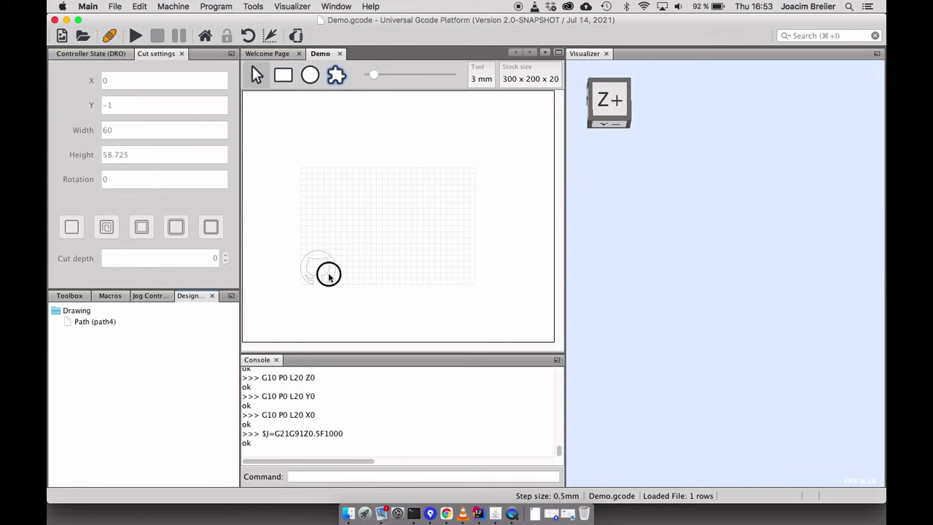
pyautogui.click(328, 276)
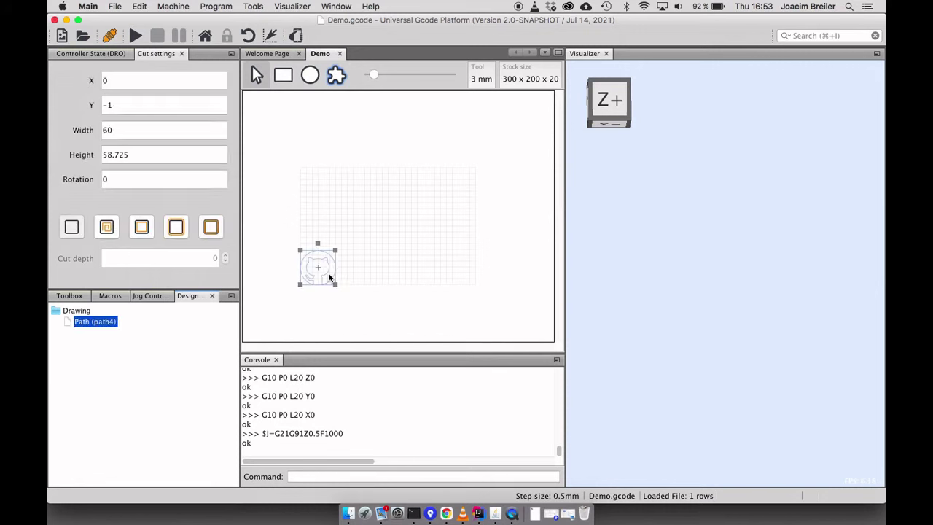
pyautogui.click(111, 229)
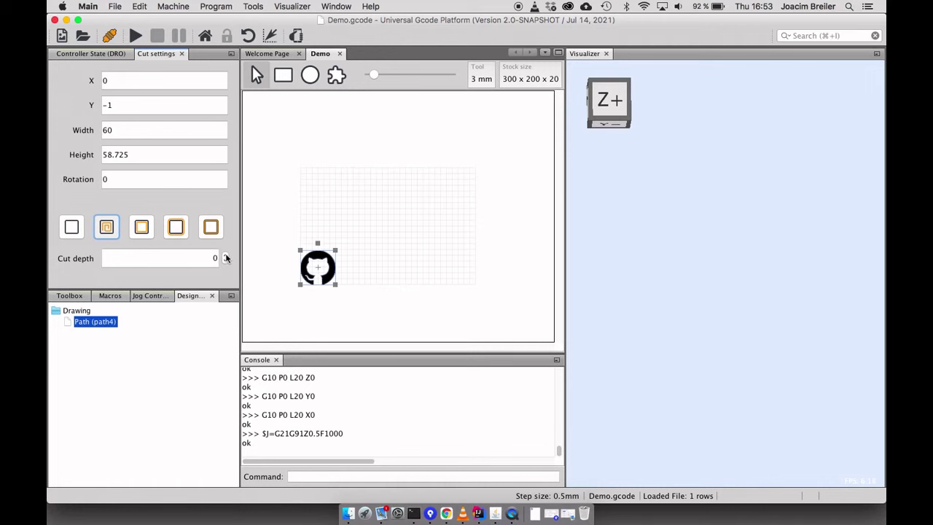
pyautogui.click(226, 256)
pyautogui.click(284, 253)
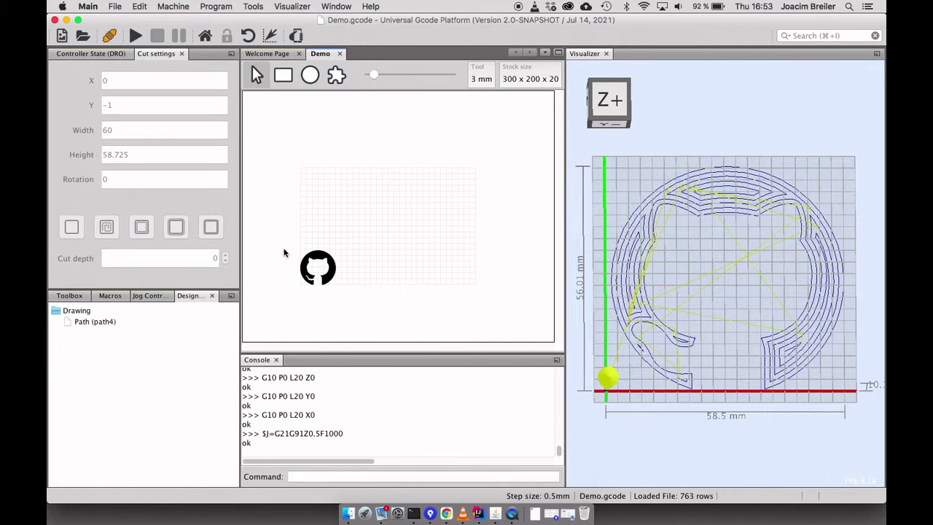
# Step: Increase the GitHub logo's pocket cut depth to 1 mm
pyautogui.click(331, 275)
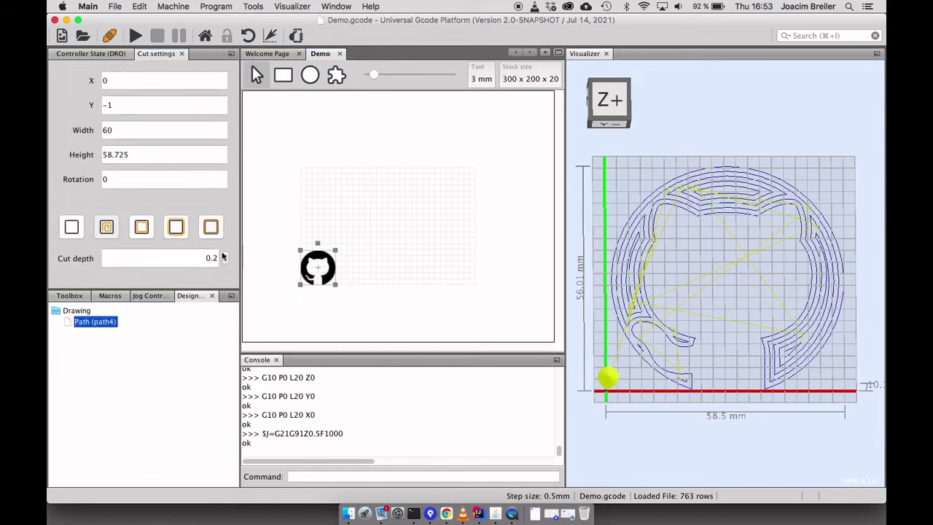
pyautogui.click(225, 255)
pyautogui.click(226, 255)
pyautogui.click(226, 255)
pyautogui.click(226, 255)
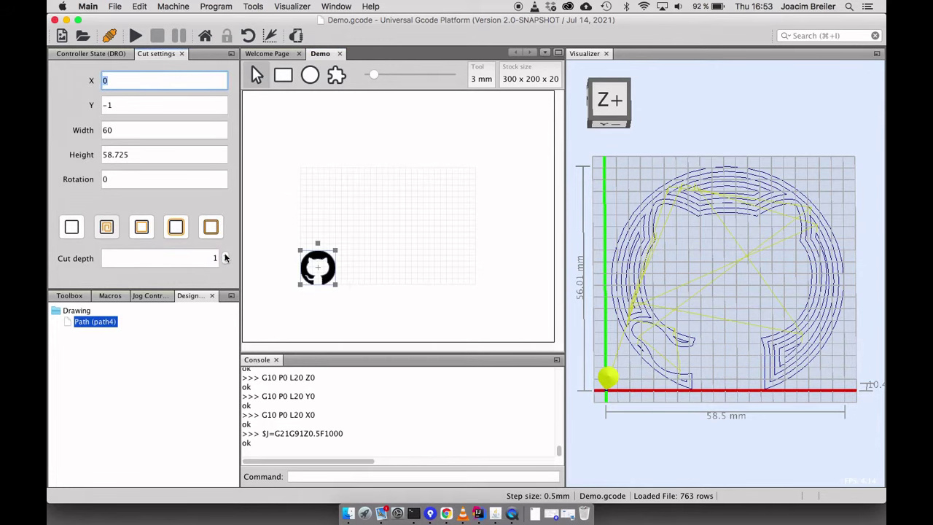
pyautogui.click(283, 262)
pyautogui.click(481, 81)
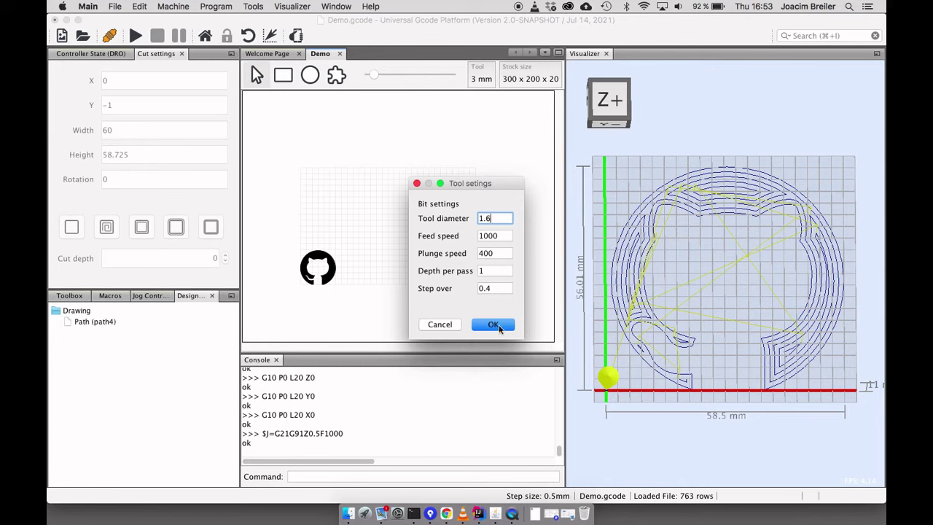
# Step: Set the bit diameter to 1.6 mm and save the design
pyautogui.click(496, 326)
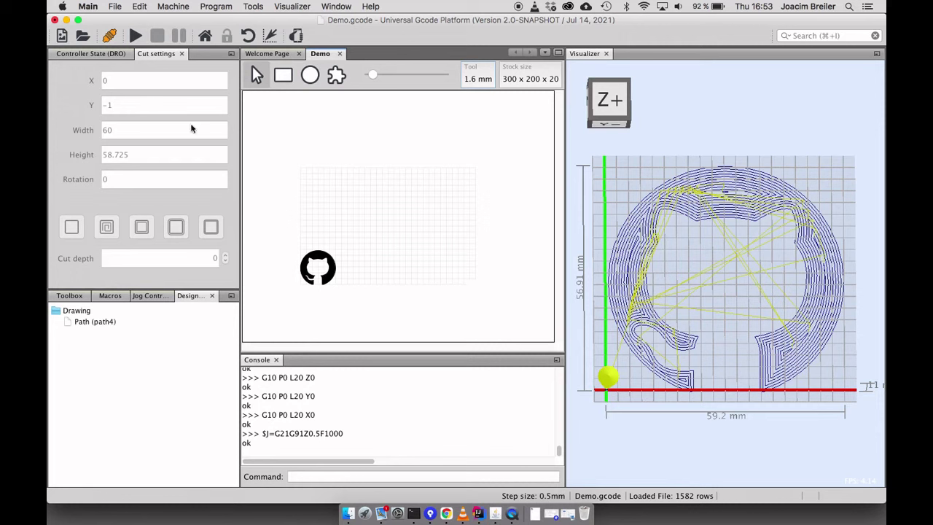
pyautogui.click(115, 6)
pyautogui.click(143, 77)
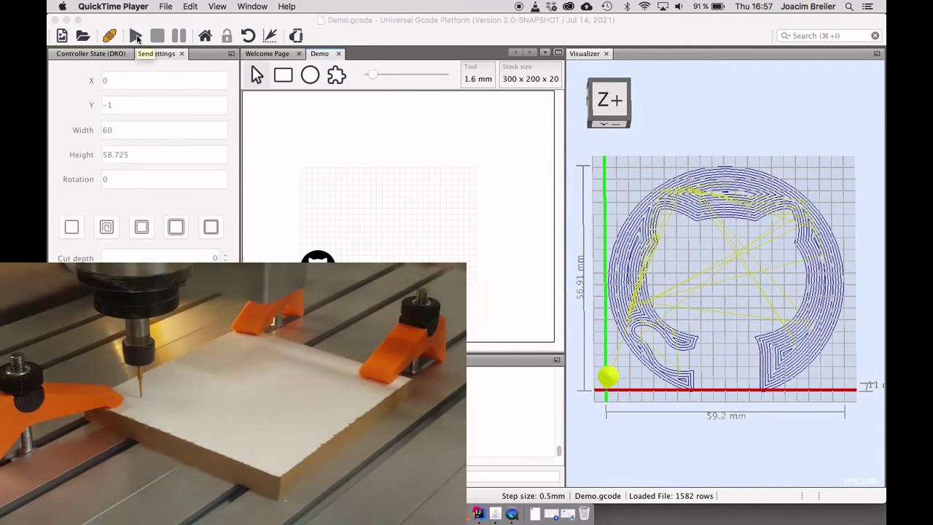
# Step: Send the GitHub logo toolpath to the CNC machine to start cutting
pyautogui.click(136, 37)
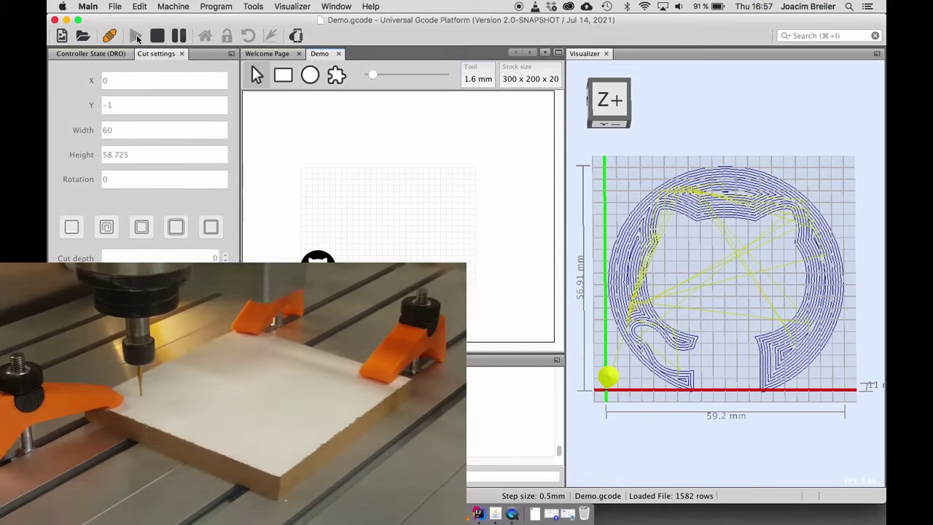